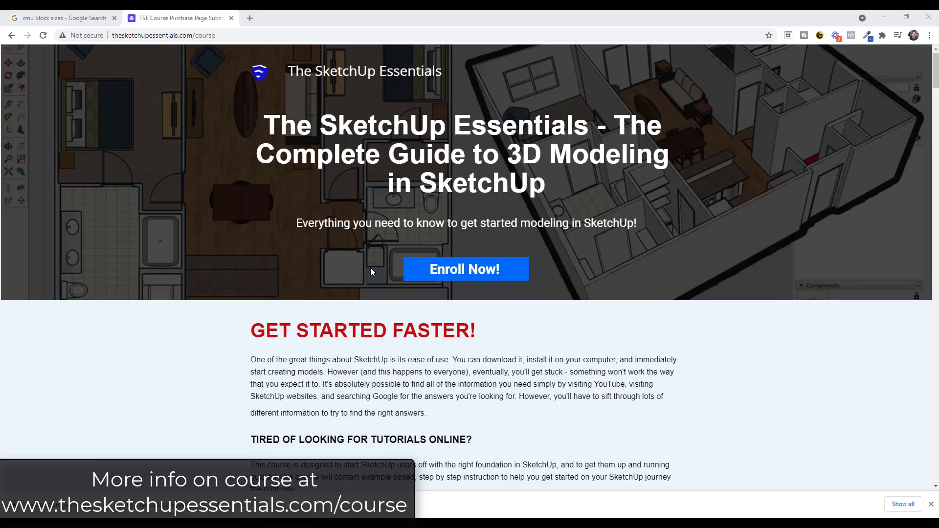
Scroll the SketchUp Essentials course page down to the Creating Construction Documents in Layout section.
scroll(234, 285, down, 15)
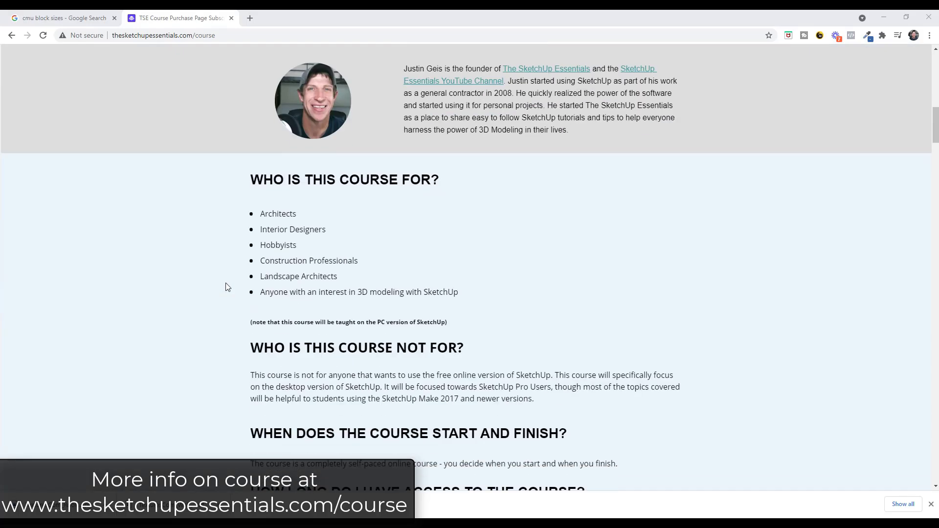
scroll(226, 287, down, 12)
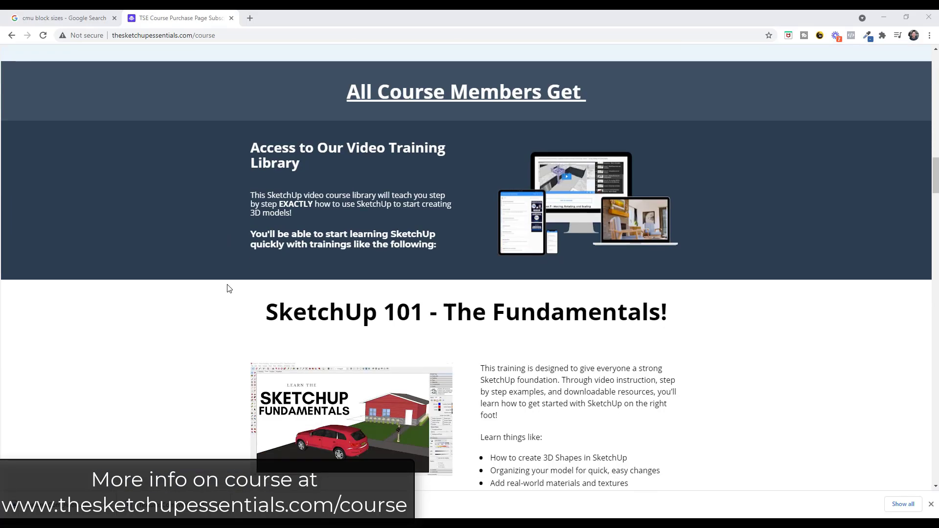
scroll(233, 290, down, 10)
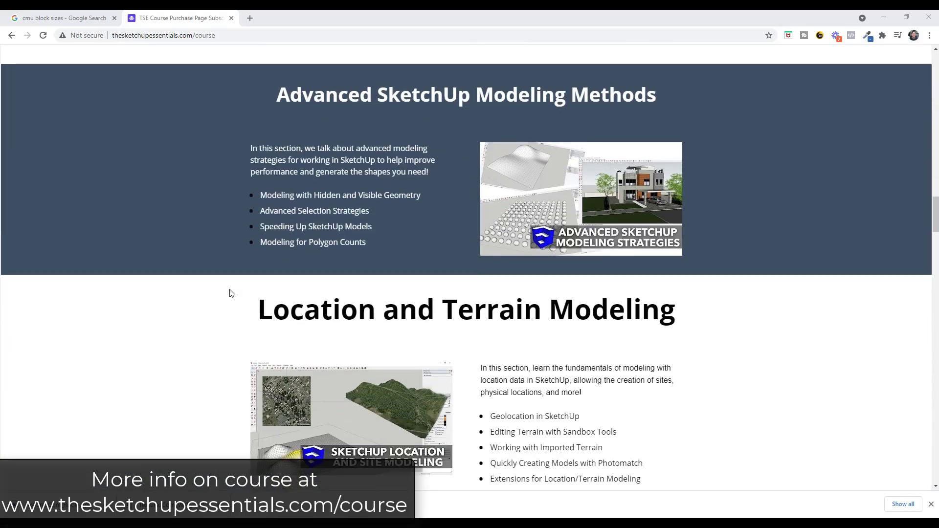
scroll(232, 294, down, 4)
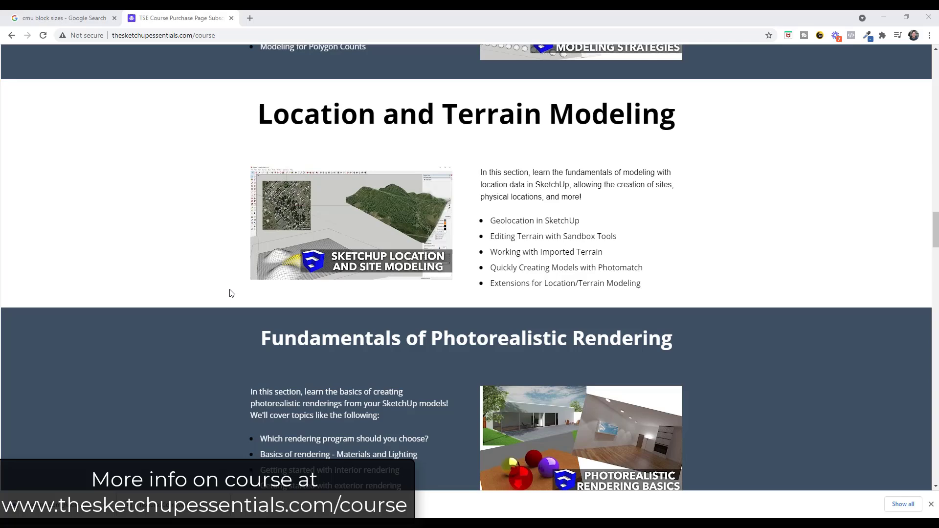
scroll(232, 293, down, 5)
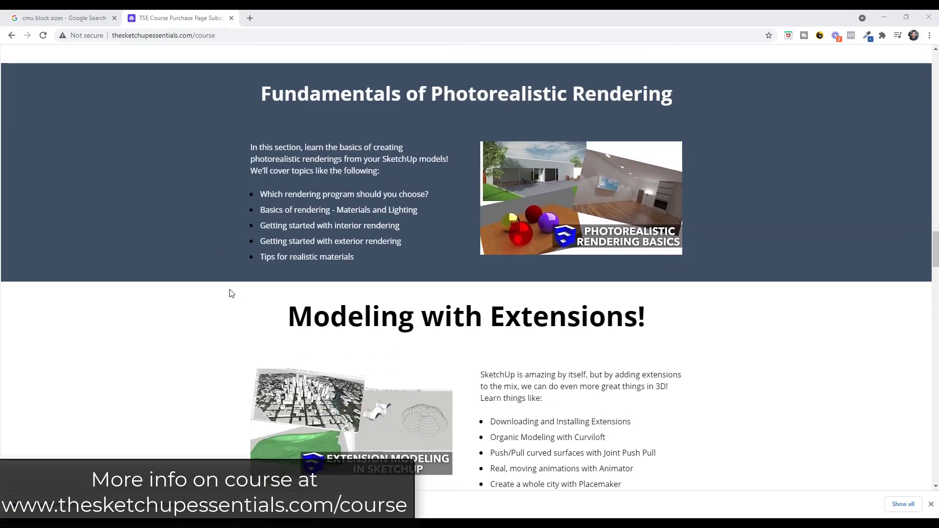
scroll(232, 294, down, 4)
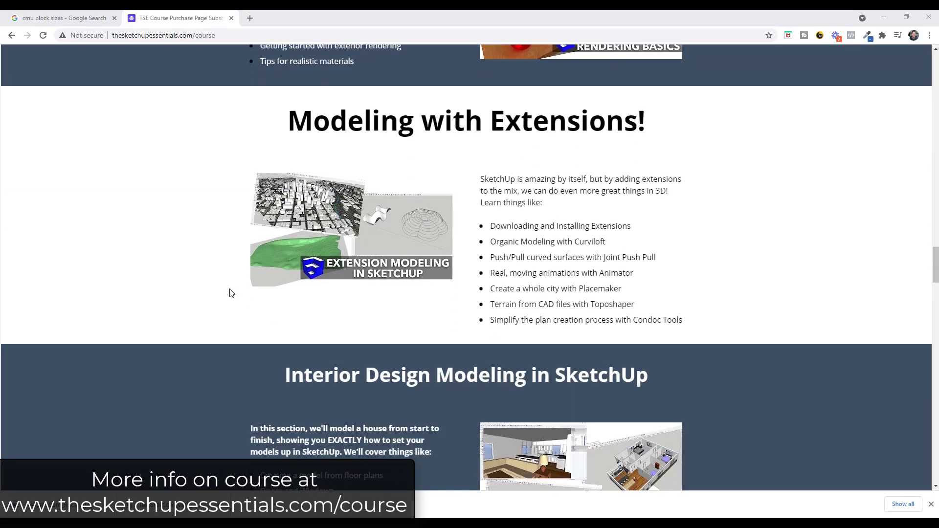
scroll(232, 293, down, 5)
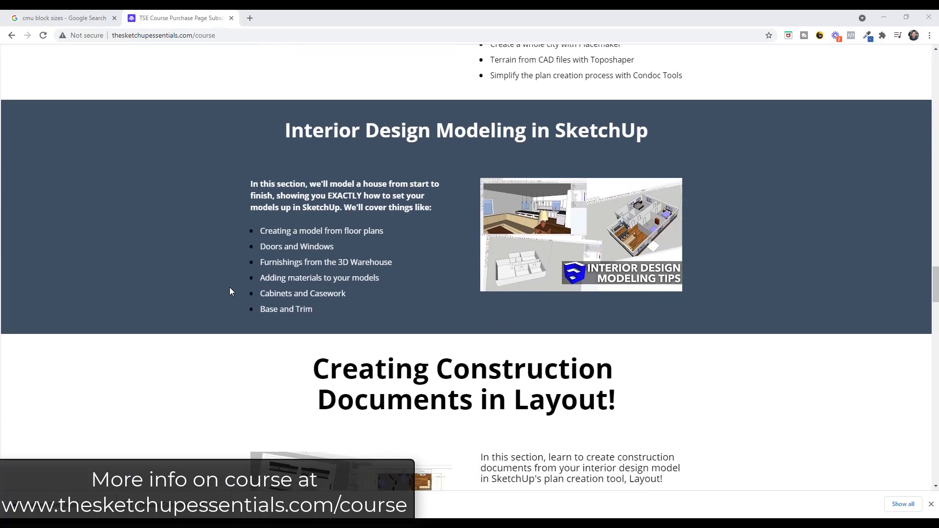
scroll(232, 292, down, 5)
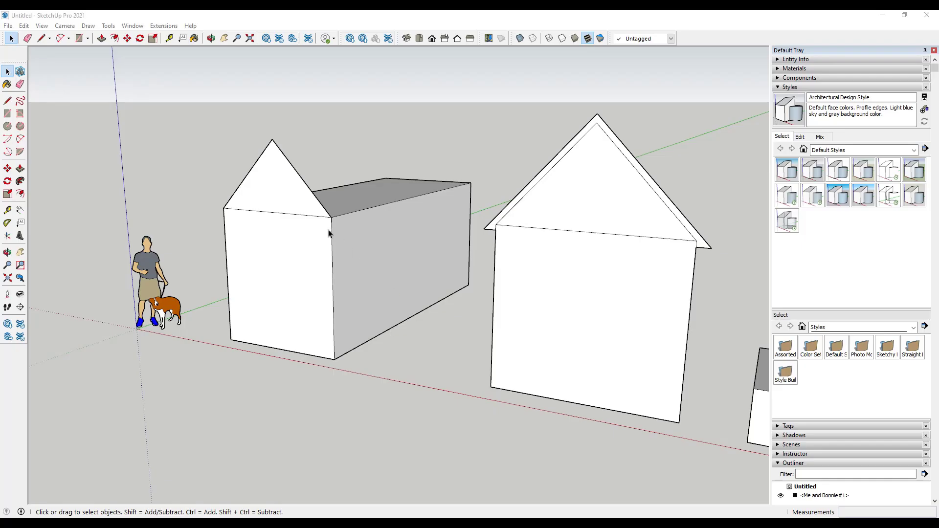
Orbit around the houses, then start and cancel a Push/Pull of the front gable triangle.
middle_drag(328, 233, 371, 230)
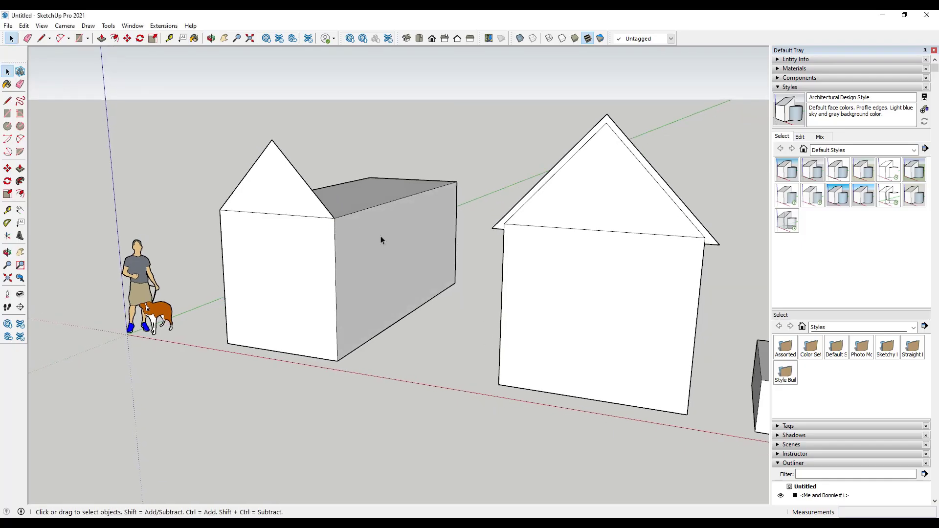
scroll(278, 159, down, 3)
scroll(286, 175, up, 4)
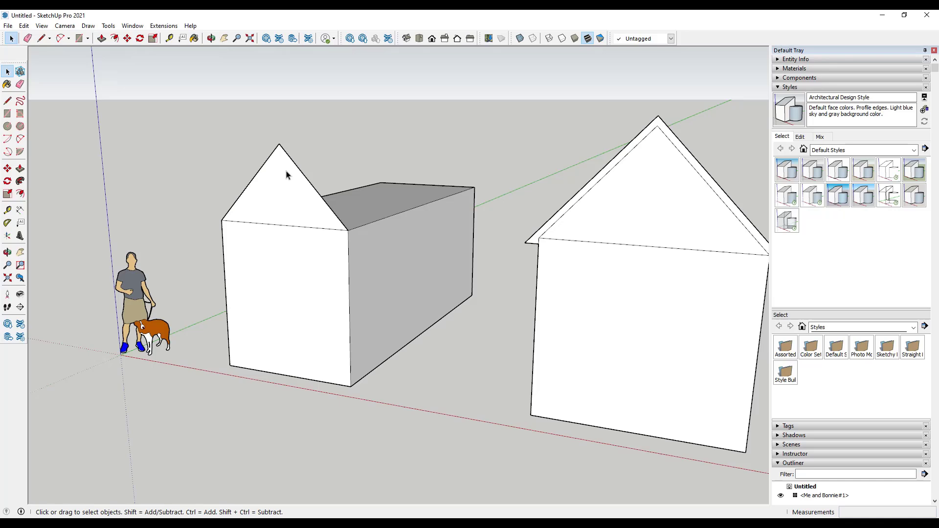
key(p)
click(284, 203)
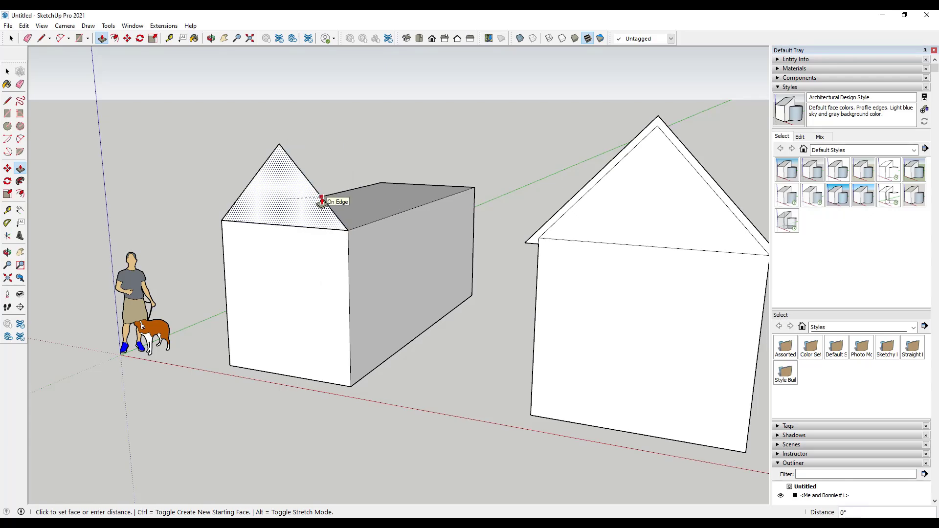
key(space)
scroll(338, 318, down, 3)
scroll(228, 396, up, 2)
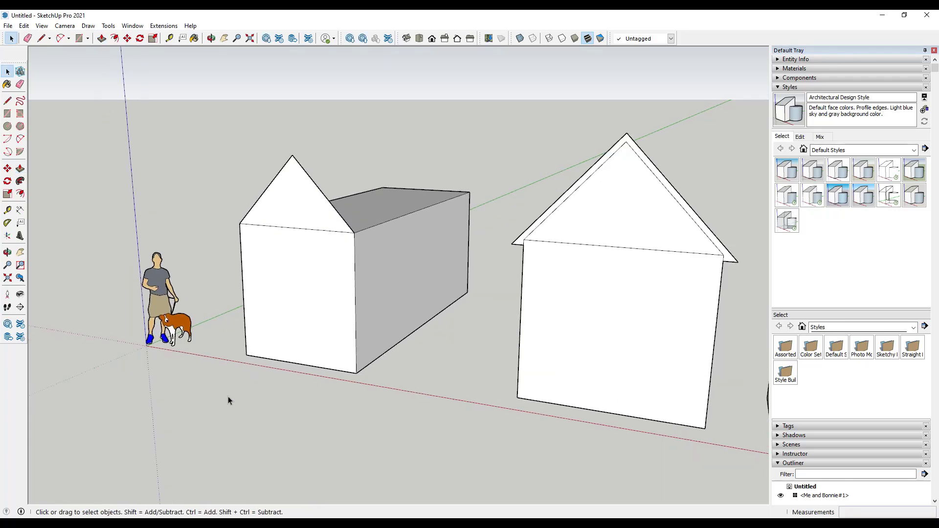
Draw a closed triangular face on the ground in front of the gabled box.
key(l)
click(201, 421)
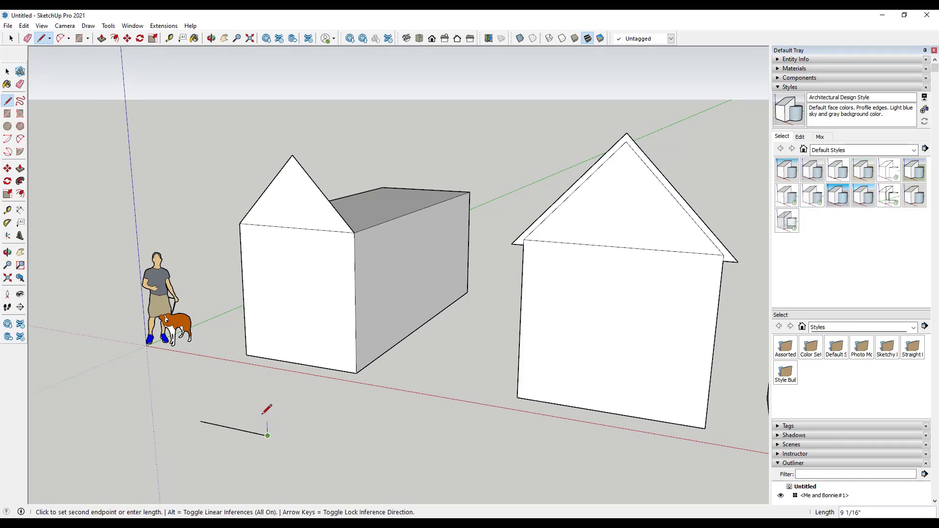
click(268, 435)
click(267, 408)
click(201, 421)
key(space)
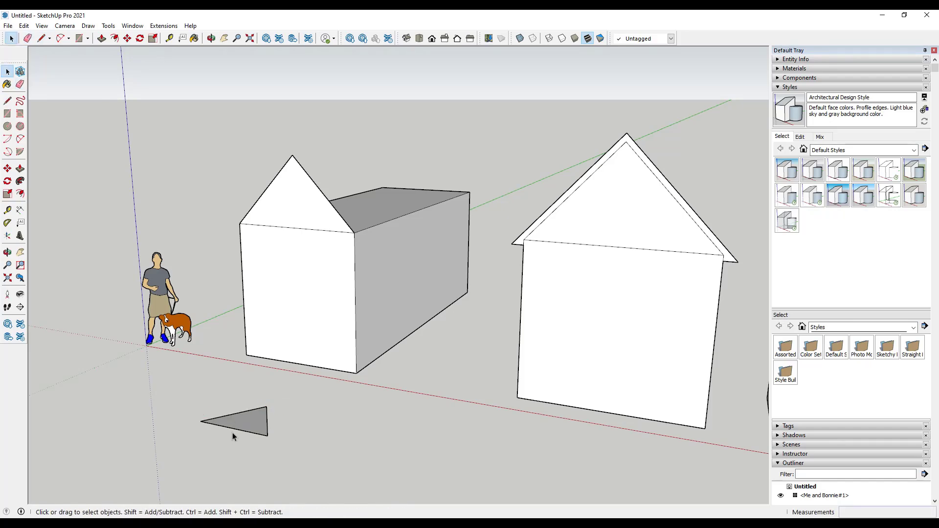
Push/Pull the ground triangle up into a prism, then orbit and pick the gable face.
key(p)
click(236, 427)
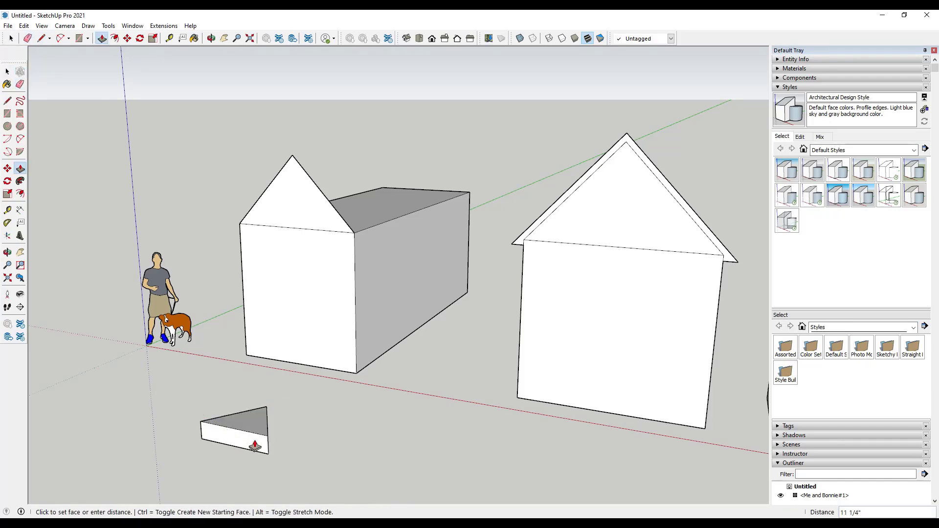
click(288, 476)
scroll(288, 475, down, 3)
scroll(252, 443, up, 5)
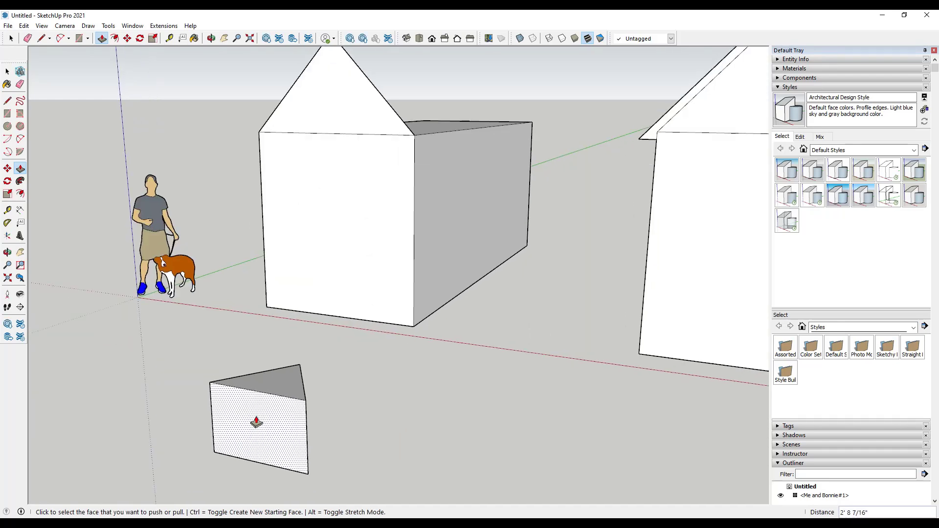
middle_drag(252, 443, 269, 319)
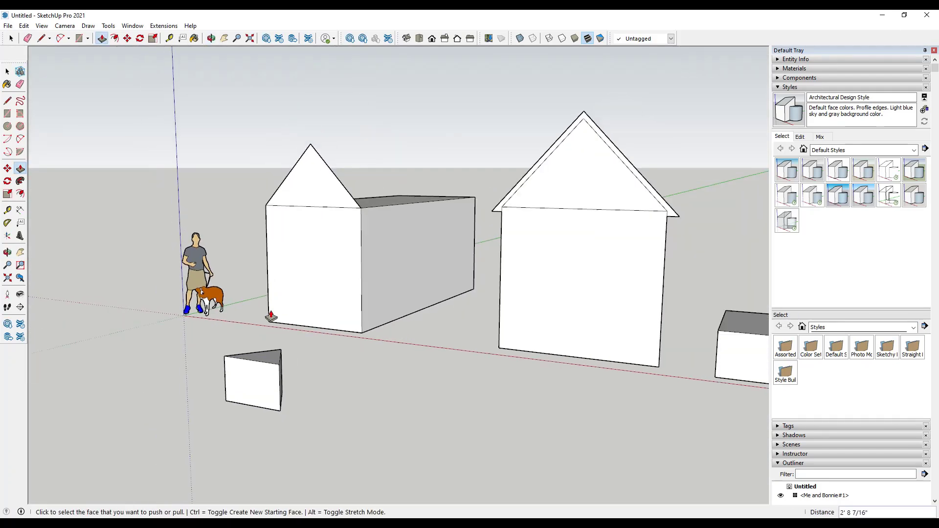
scroll(268, 319, up, 2)
click(319, 208)
Ctrl+Push/Pull the gable triangle back along the first box to give it a full pitched roof.
middle_drag(363, 212, 363, 224)
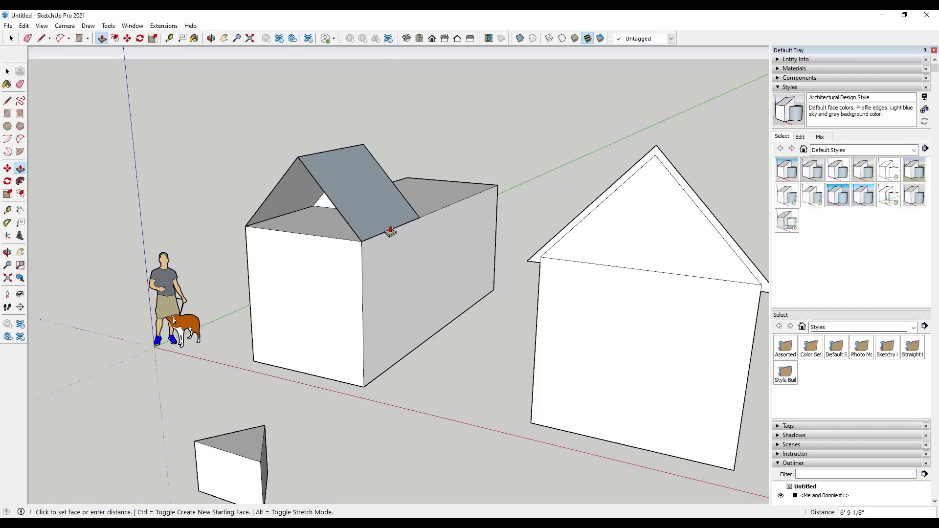
click(391, 231)
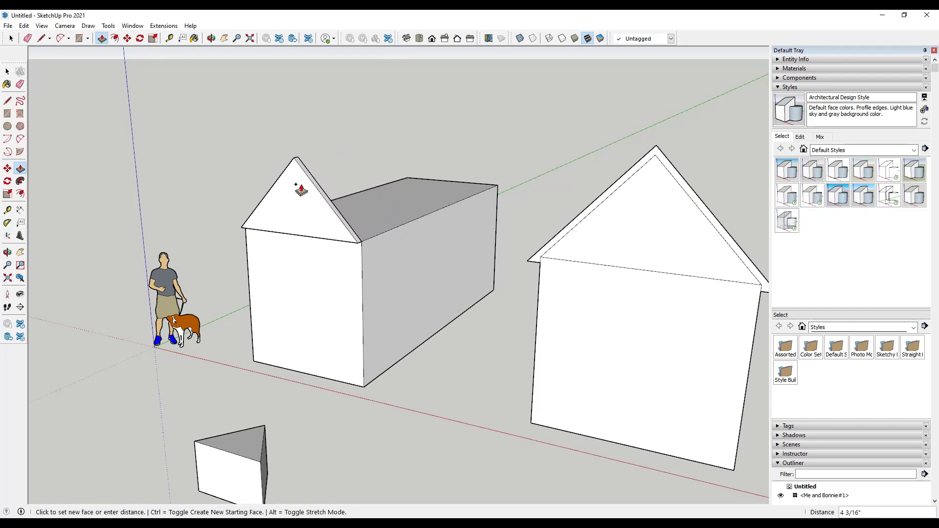
middle_drag(449, 186, 602, 231)
click(635, 253)
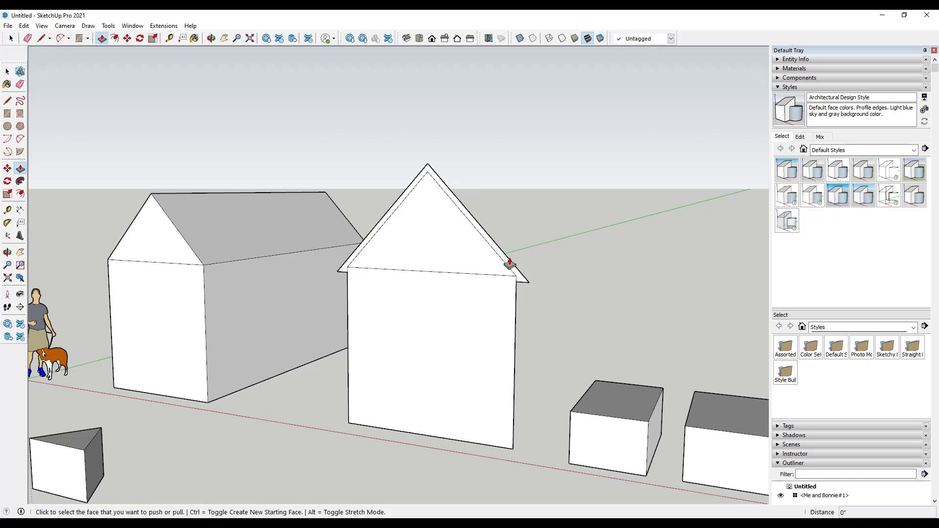
Pull the second house's roof gable face back 29' 11 5/16" as a new face, then orbit to check it.
click(516, 275)
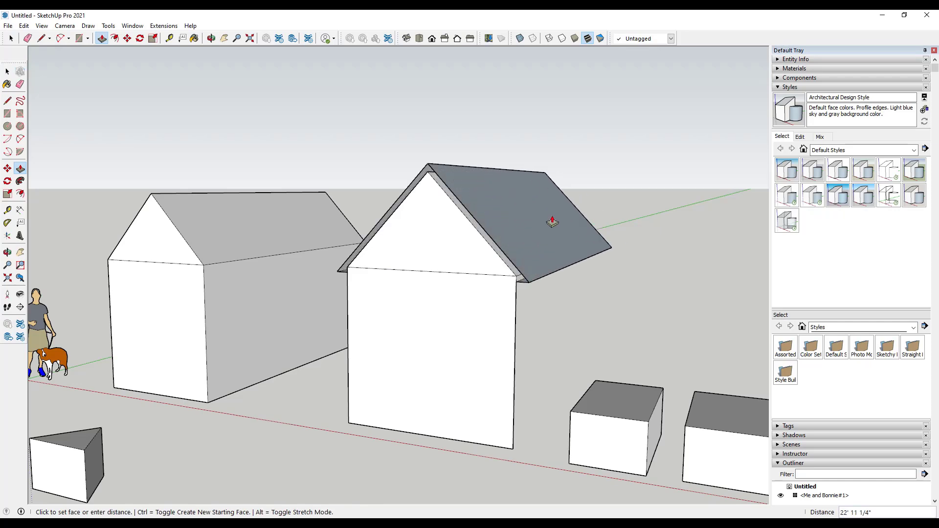
middle_drag(520, 214, 585, 200)
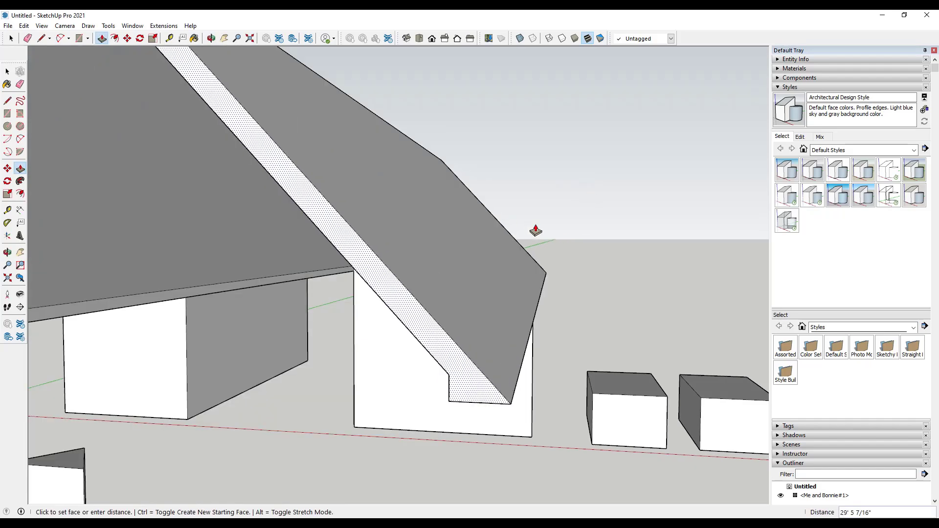
middle_drag(535, 226, 436, 287)
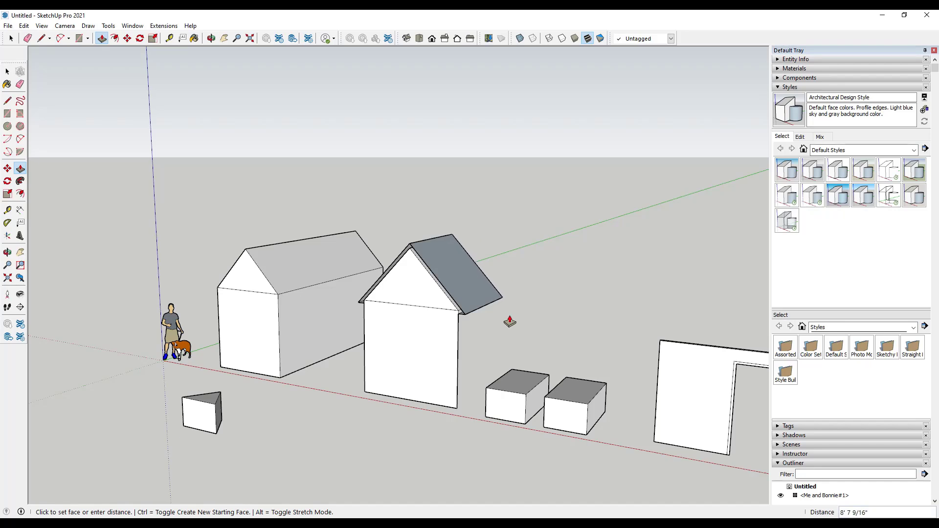
scroll(508, 323, up, 5)
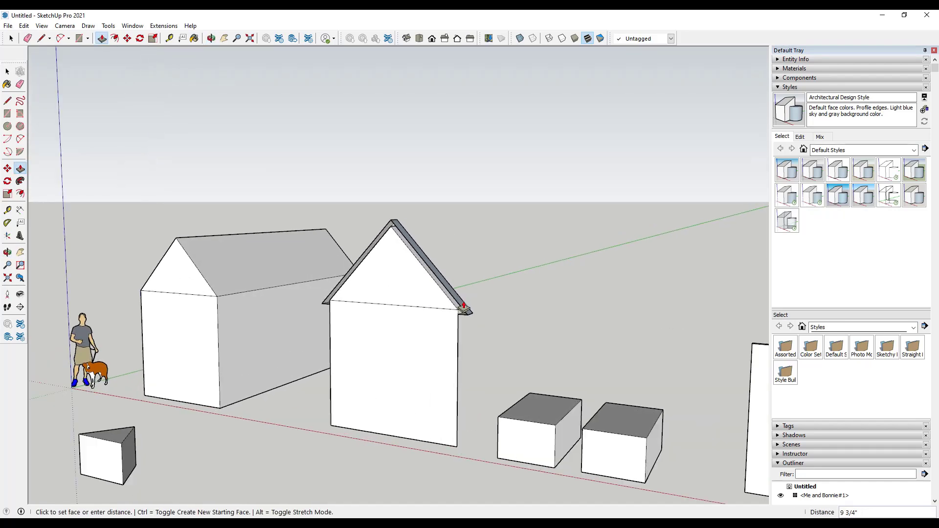
key(ctrl)
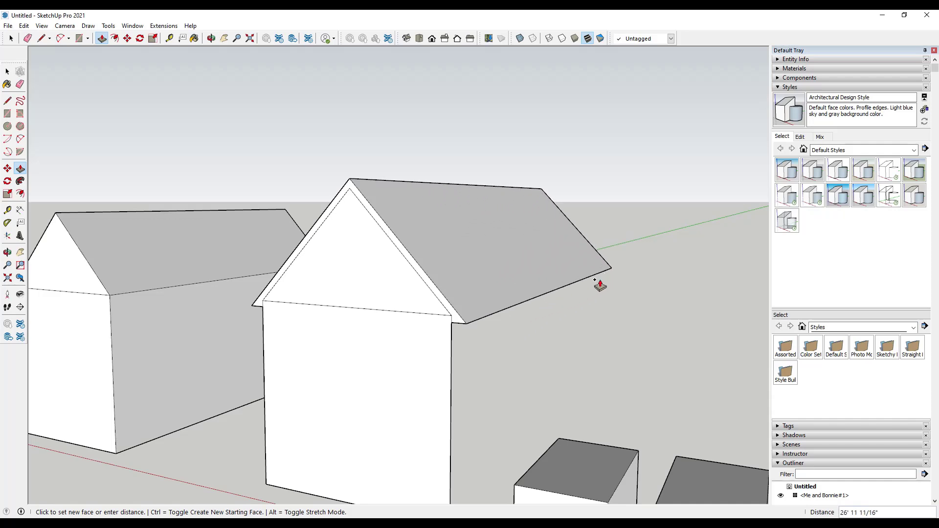
key(Escape)
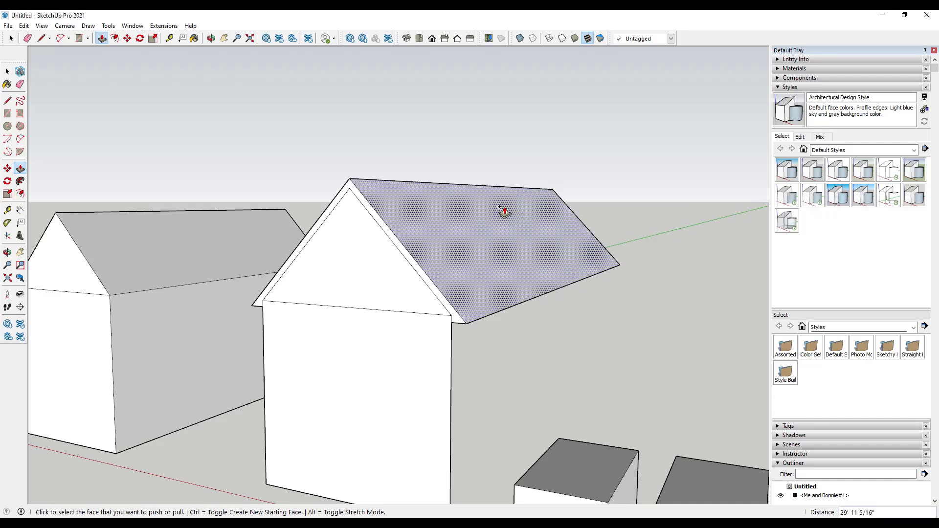
scroll(503, 215, down, 5)
middle_drag(584, 242, 453, 226)
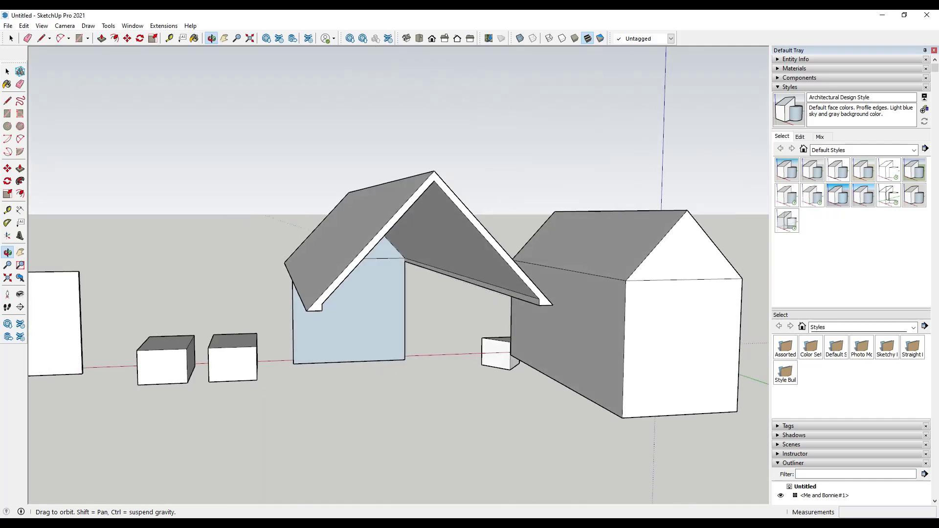
middle_drag(314, 239, 508, 300)
Start, then cancel, raising the top faces of the right and left boxes.
scroll(507, 299, up, 3)
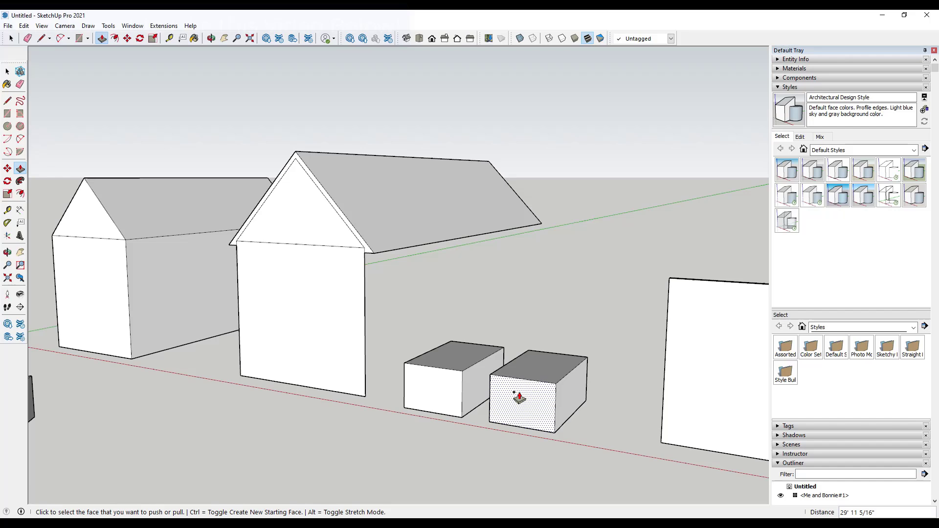
click(531, 384)
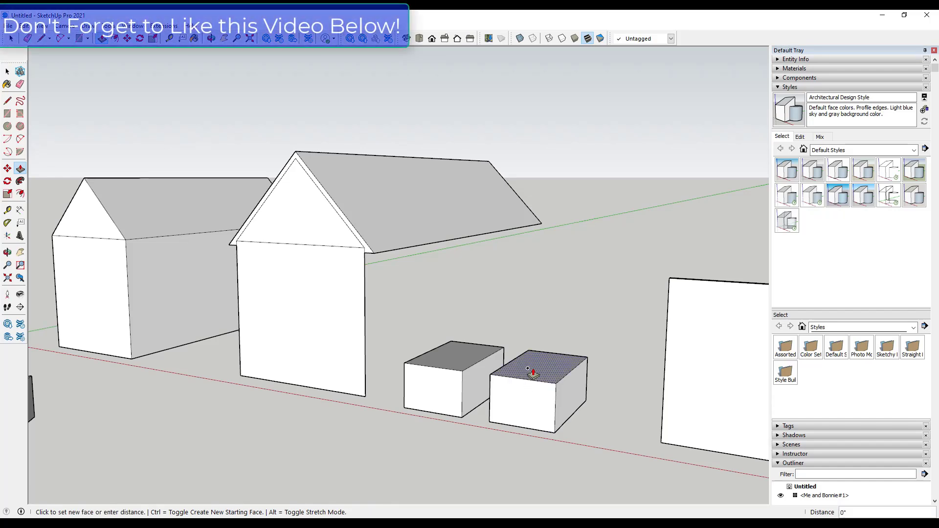
key(Escape)
key(space)
scroll(532, 382, up, 2)
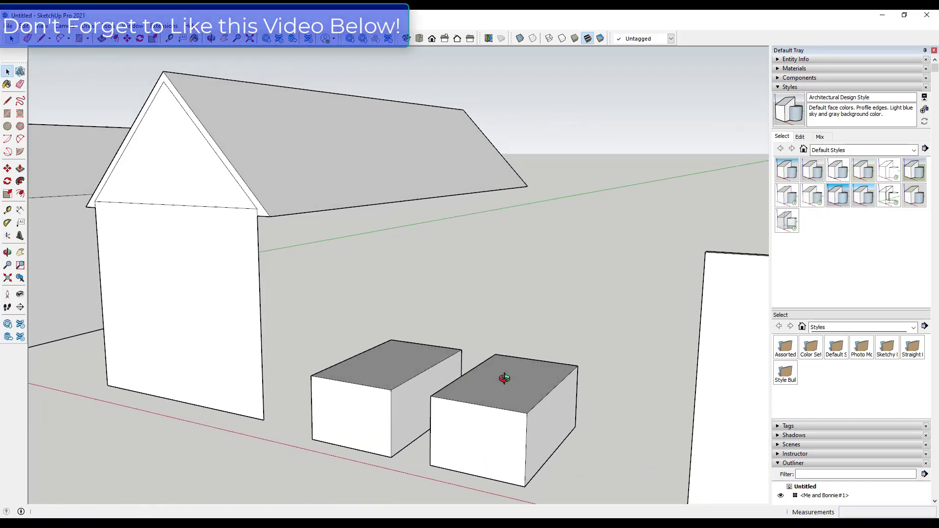
key(p)
click(394, 361)
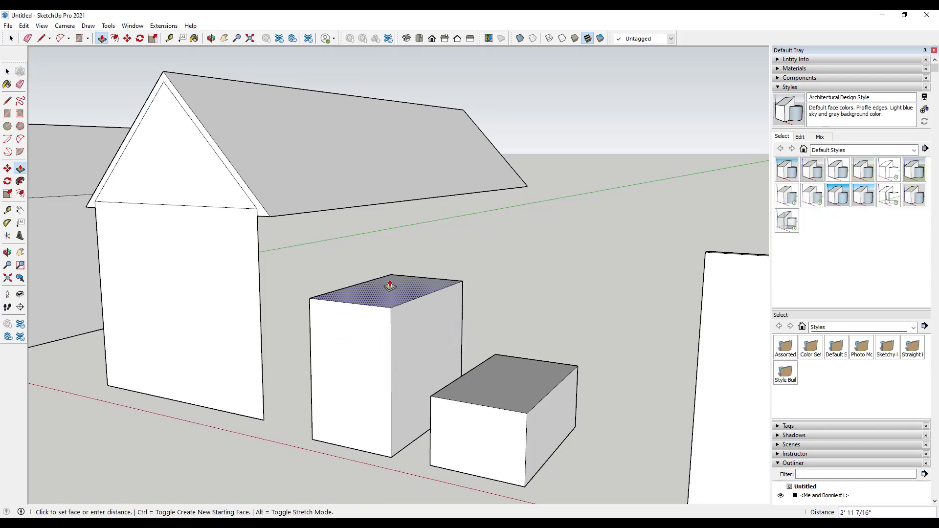
key(space)
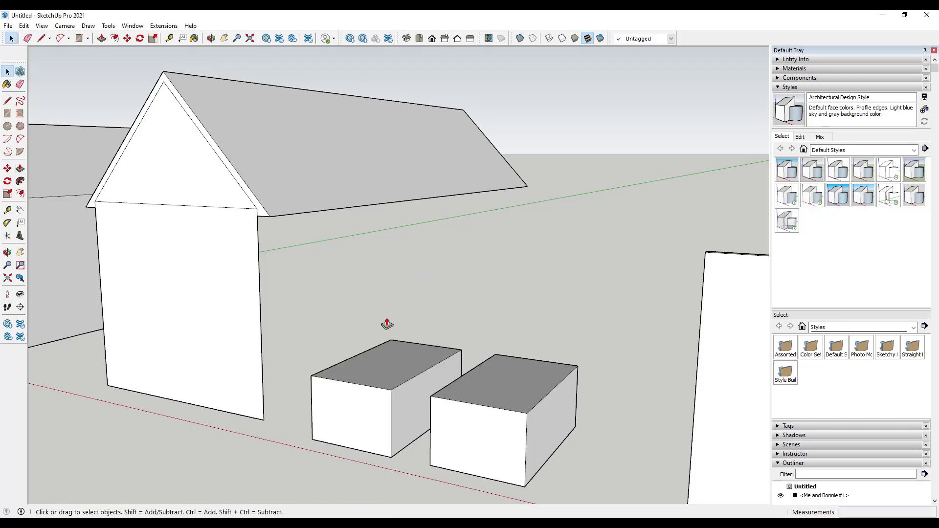
Stack two more sections on top of the right box with Push/Pull.
key(p)
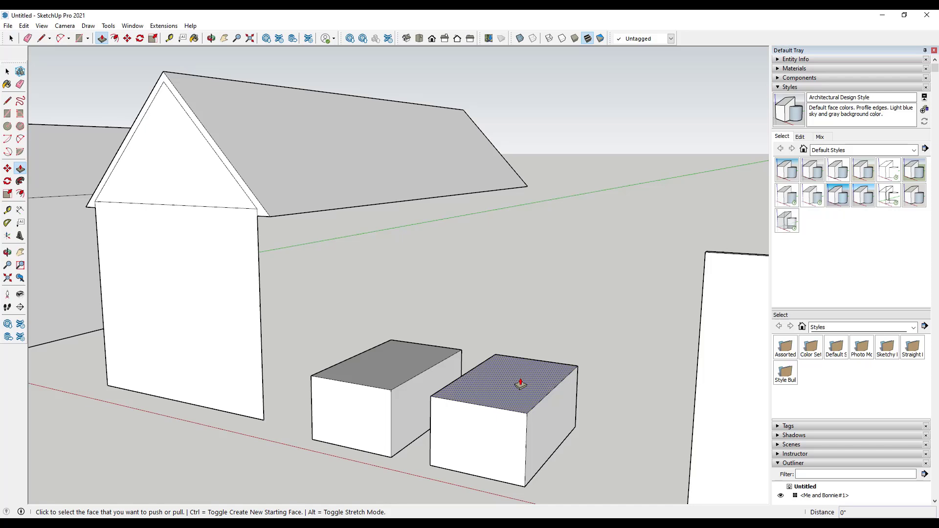
click(515, 380)
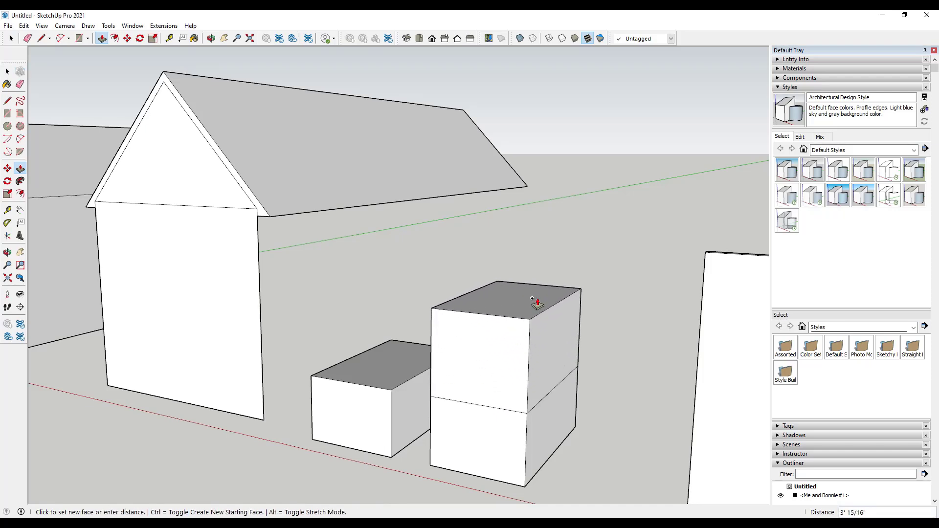
click(541, 304)
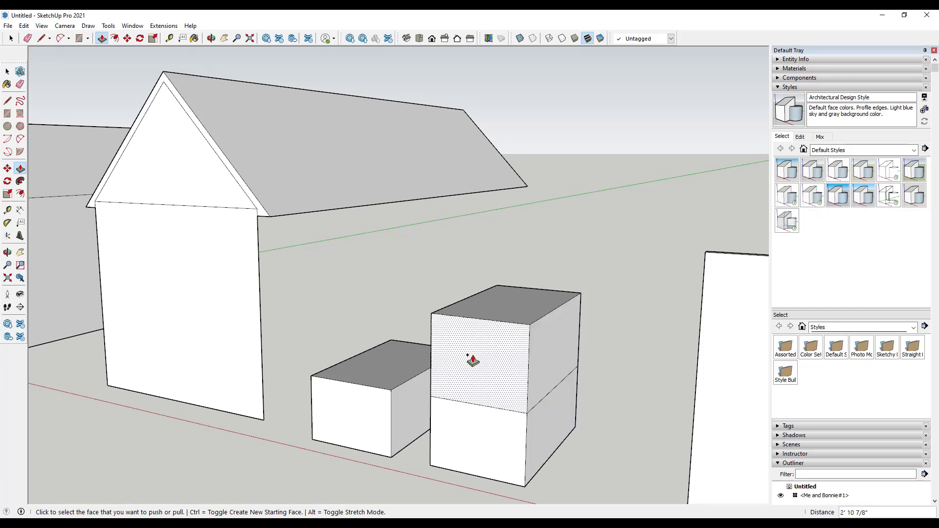
click(510, 314)
click(525, 226)
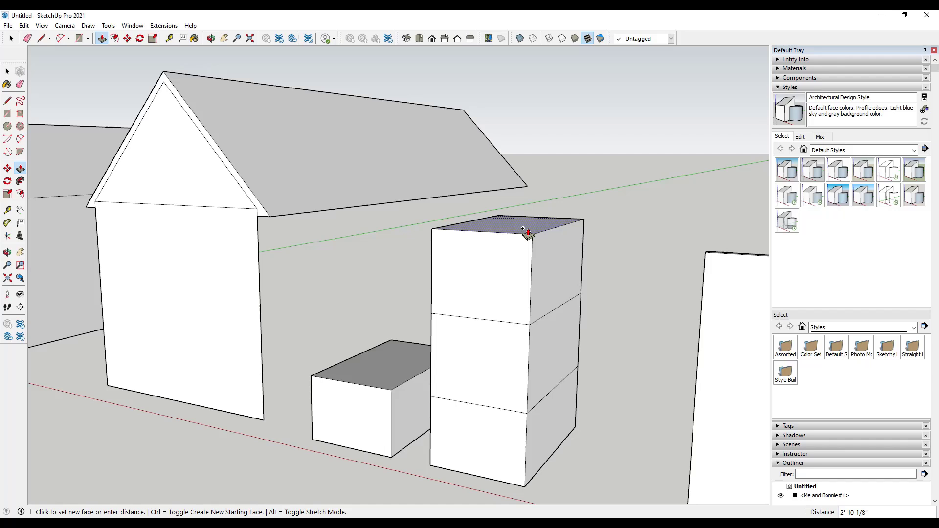
key(space)
Scale the tower's top face to 0.5 about its centre.
middle_drag(502, 217, 512, 237)
click(512, 238)
key(s)
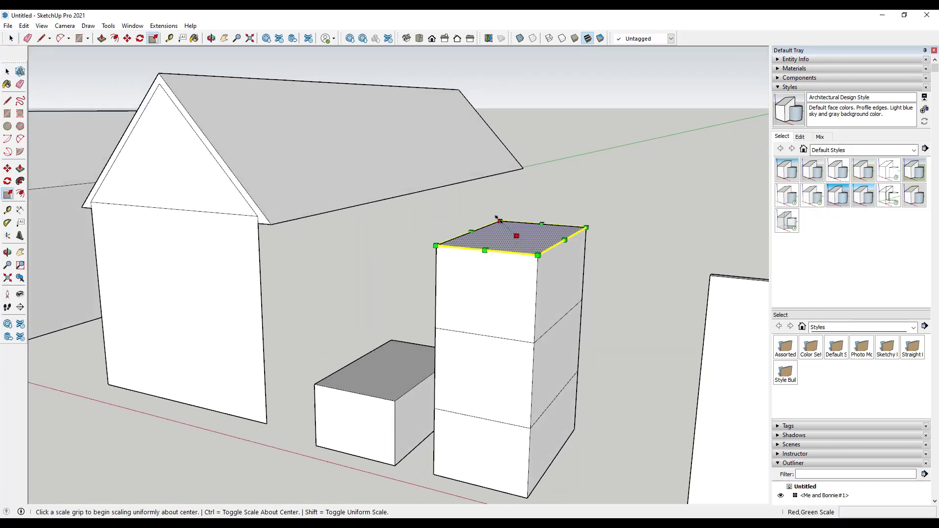
ctrl+click(498, 219)
ctrl+click(507, 230)
Push/Pull the narrowed top face up twice into tapered top sections.
key(p)
click(518, 228)
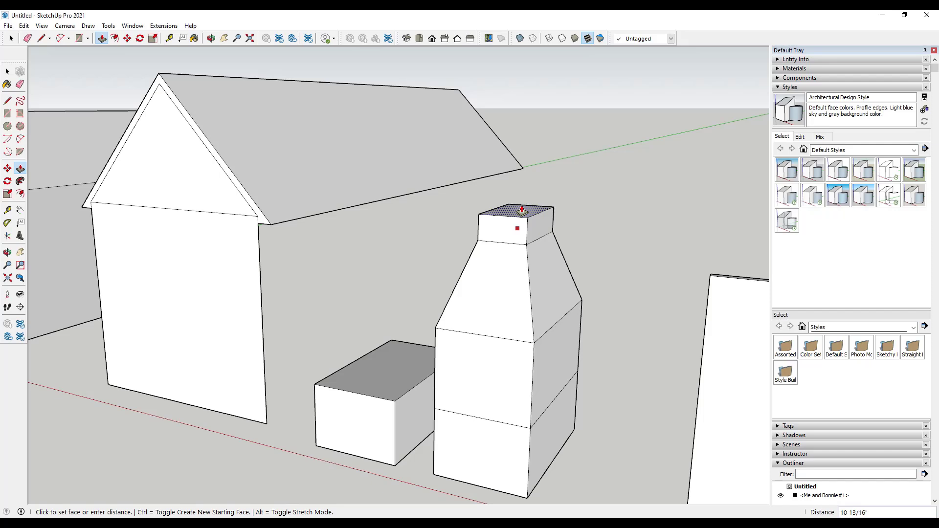
click(521, 210)
click(519, 213)
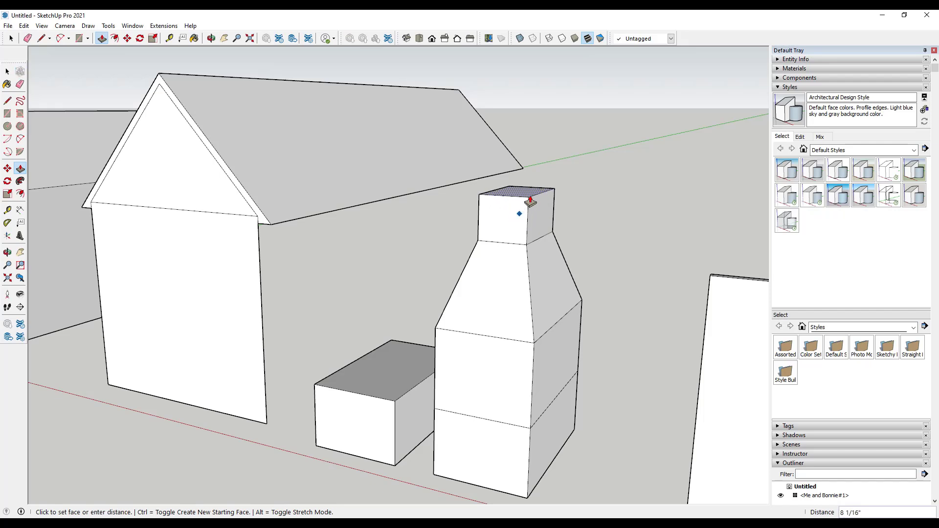
click(559, 216)
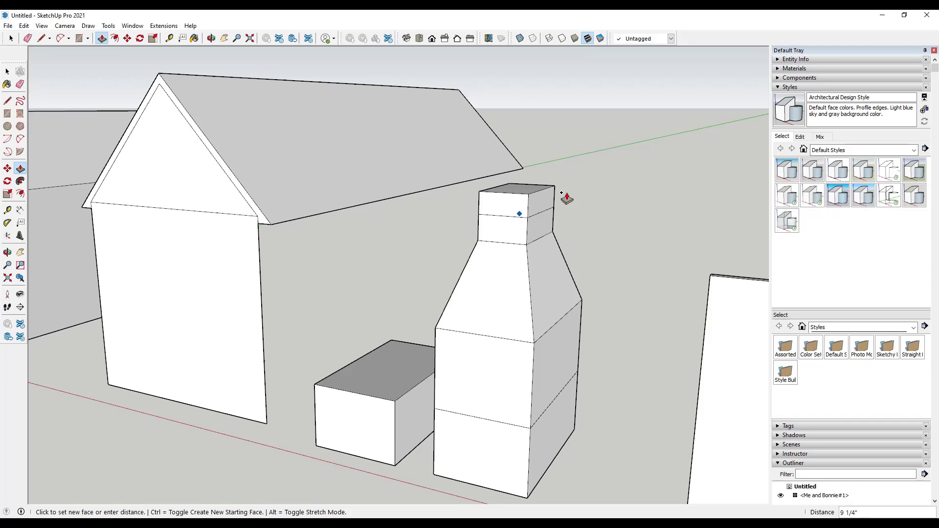
scroll(419, 175, down, 3)
key(space)
Push/Pull the window frame out 3" from the wall.
scroll(360, 177, down, 5)
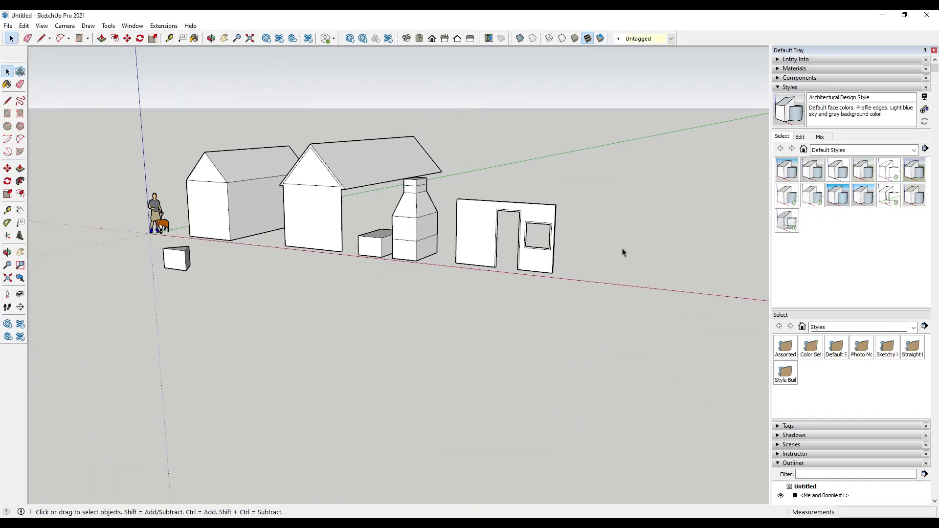
scroll(513, 230, up, 8)
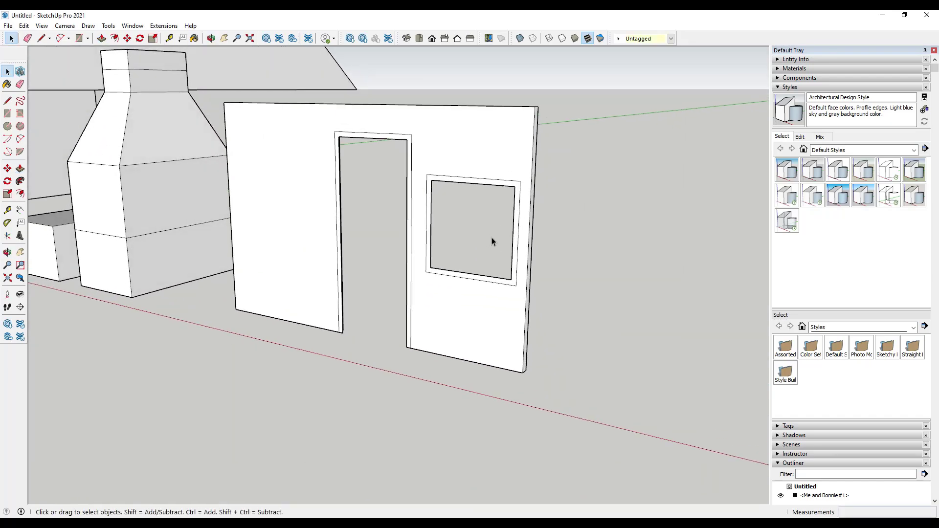
key(p)
scroll(491, 237, up, 3)
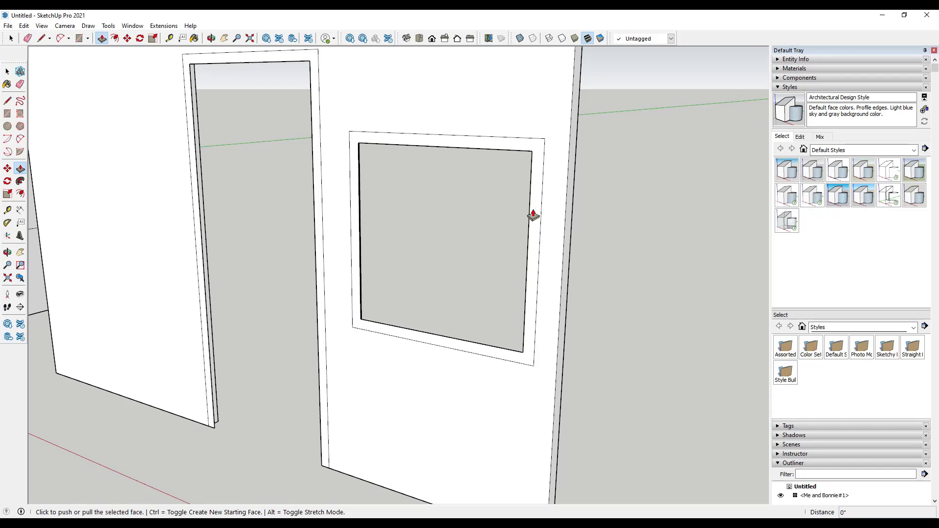
click(356, 158)
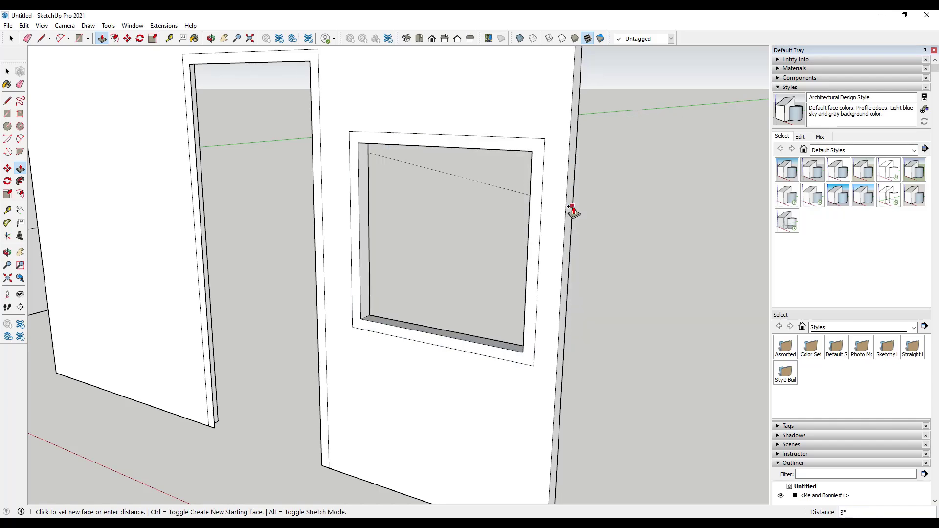
click(573, 234)
scroll(582, 351, down, 4)
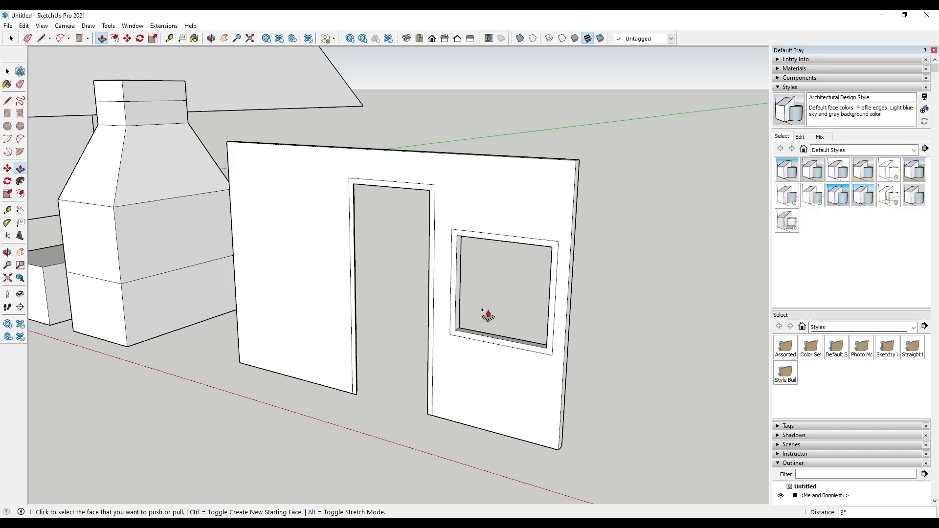
Push/Pull the door frame outward from the wall.
click(350, 184)
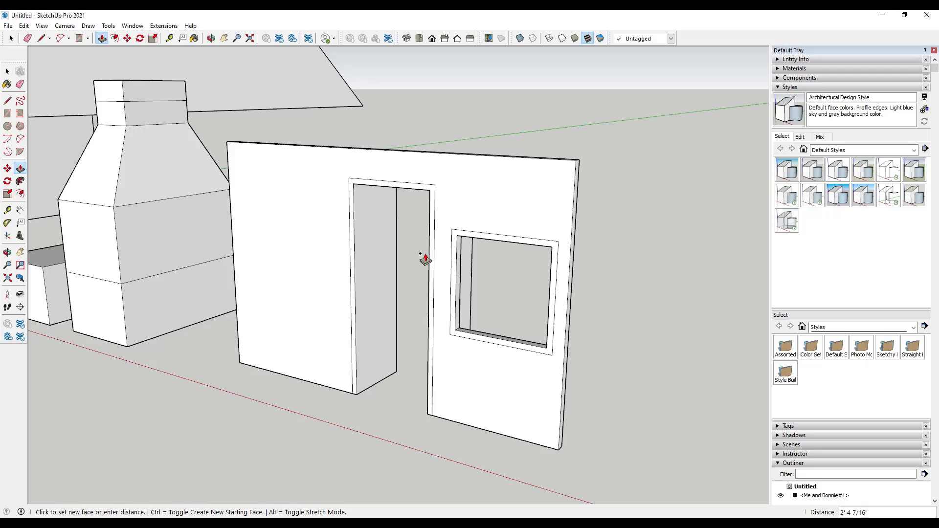
key(space)
scroll(426, 224, down, 3)
scroll(426, 225, up, 3)
scroll(419, 226, down, 3)
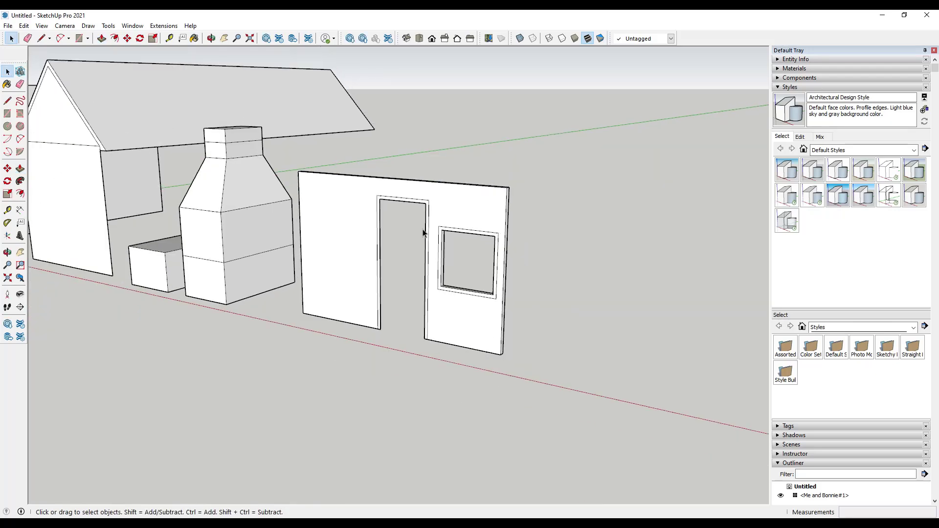